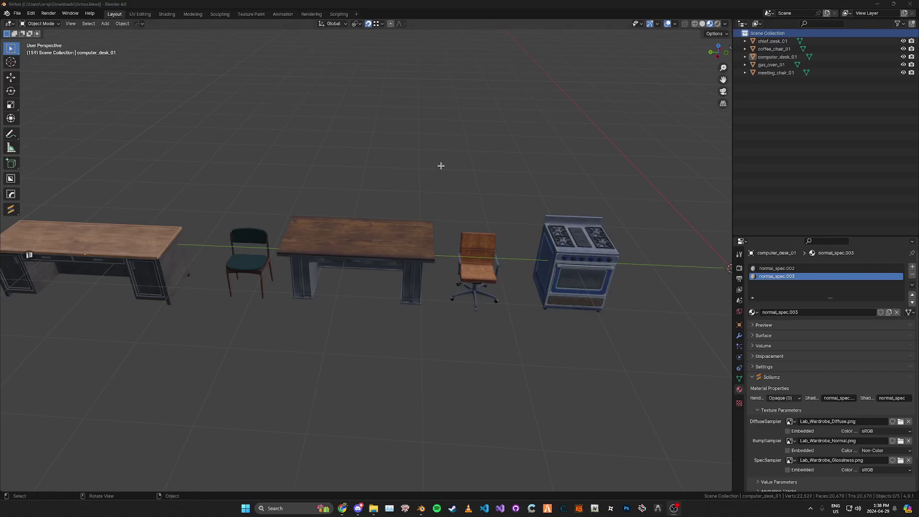
Save the blend file and select all five props: both desks, both chairs and the gas oven
middle_click_drag(441, 165, 292, 164, "shift")
key("ctrl+s")
left_click(434, 258)
middle_click_drag(434, 258, 380, 236)
left_click(203, 219)
left_click(277, 234, "shift")
left_click(433, 242, "shift")
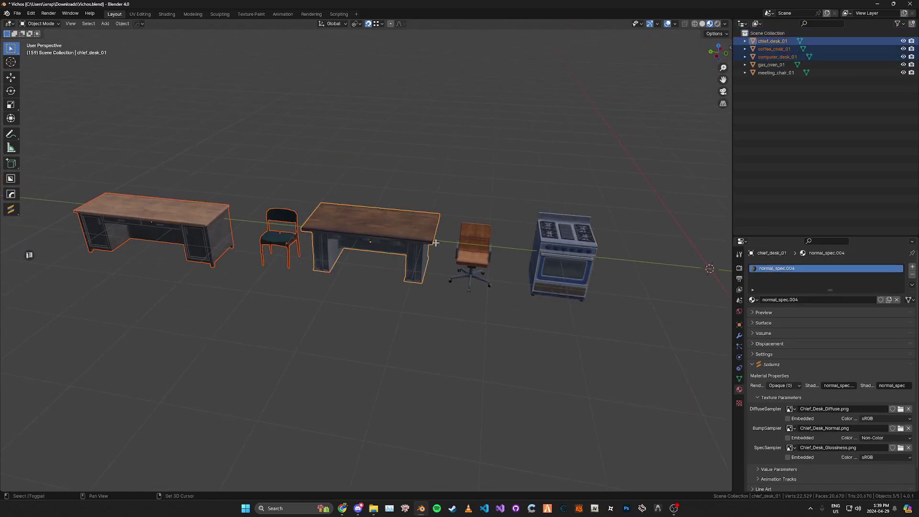
left_click(471, 254, "shift")
left_click(554, 258, "shift")
middle_click_drag(555, 259, 477, 206)
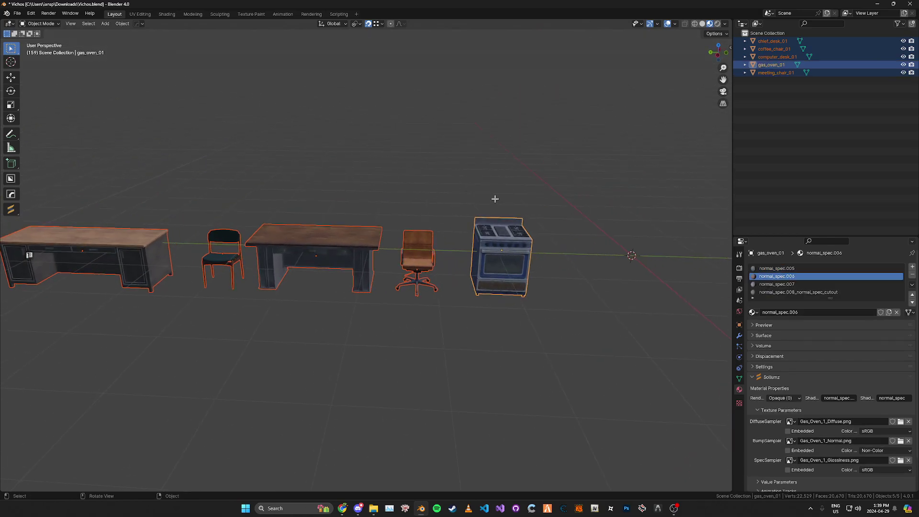
middle_click_drag(553, 222, 424, 180)
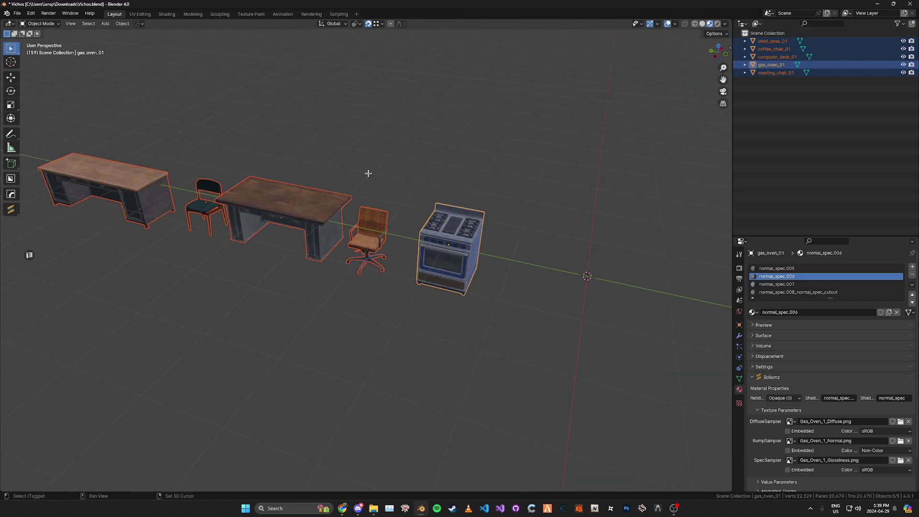
Download the VichoTools repository as a ZIP from its GitHub page
left_click(342, 508)
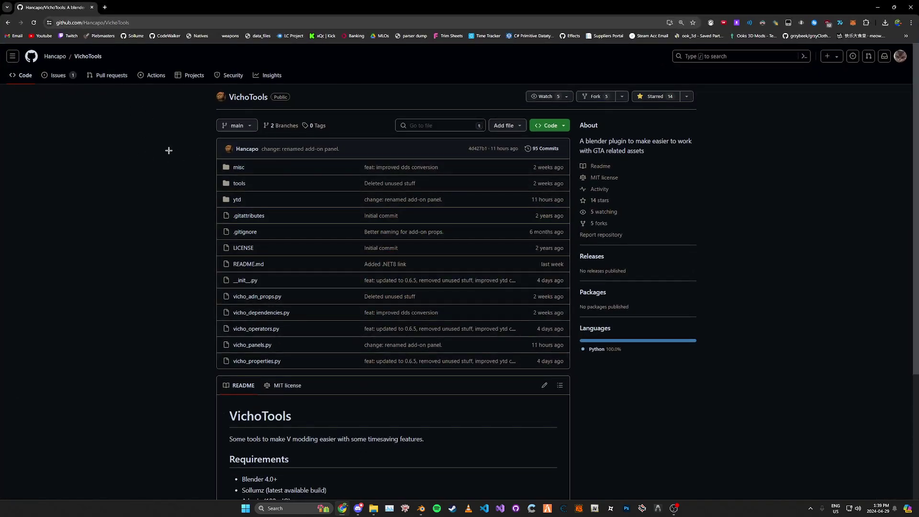
left_click(541, 124)
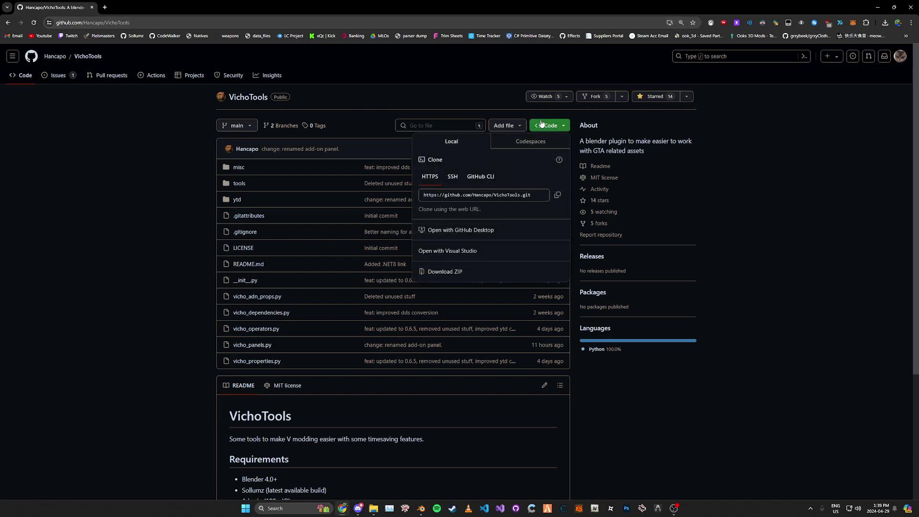
left_click(454, 272)
Open Blender's add-on preferences showing Vicho's Tools 0.6.5, with the window moved aside
key("super+Down")
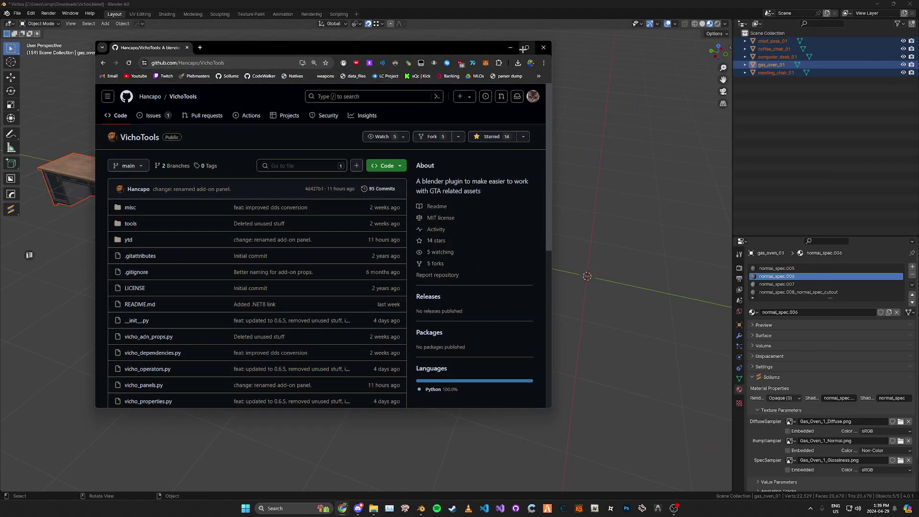
left_click(540, 94)
left_click(31, 13)
left_click(52, 121)
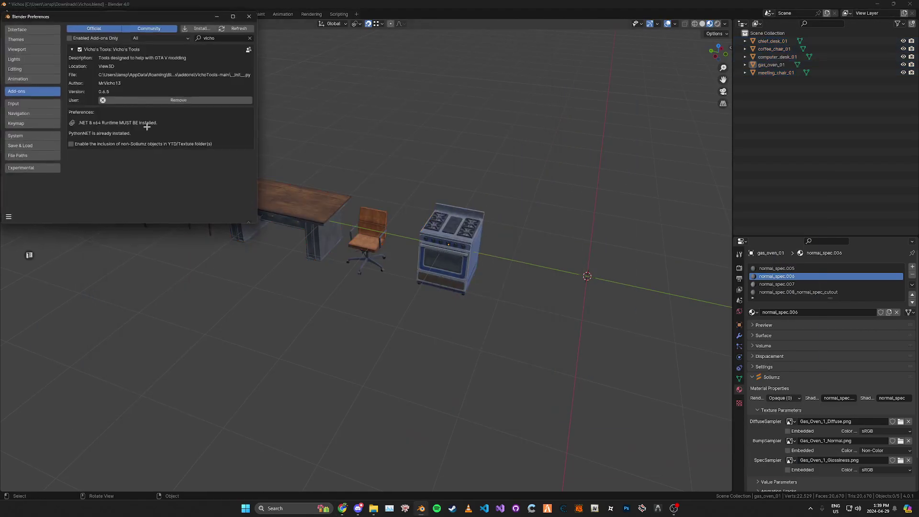
left_click_drag(173, 18, 289, 72)
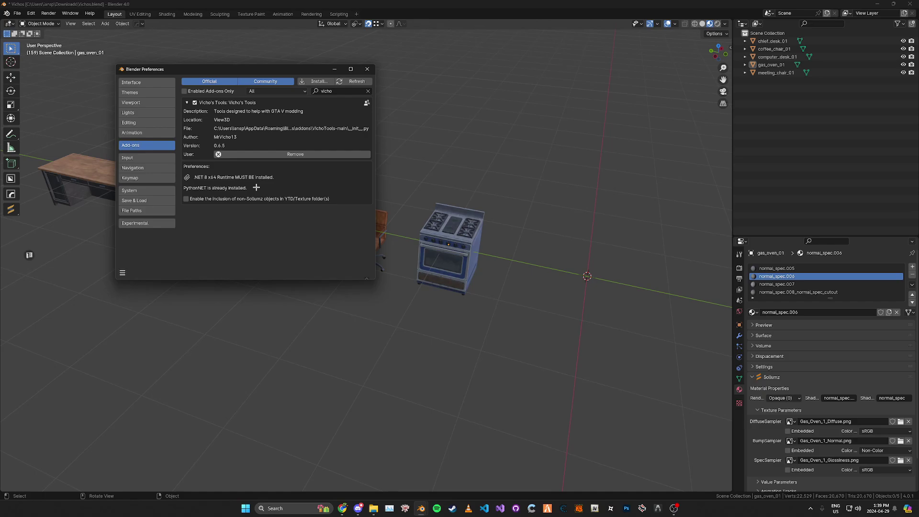
Close Preferences and select all five props with the gas oven active
left_click(367, 69)
middle_click_drag(345, 152, 389, 195)
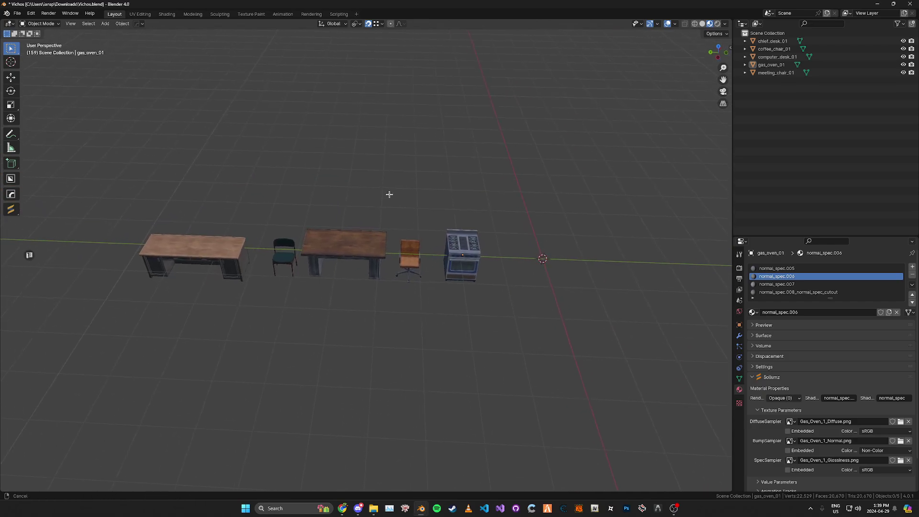
left_click(449, 256)
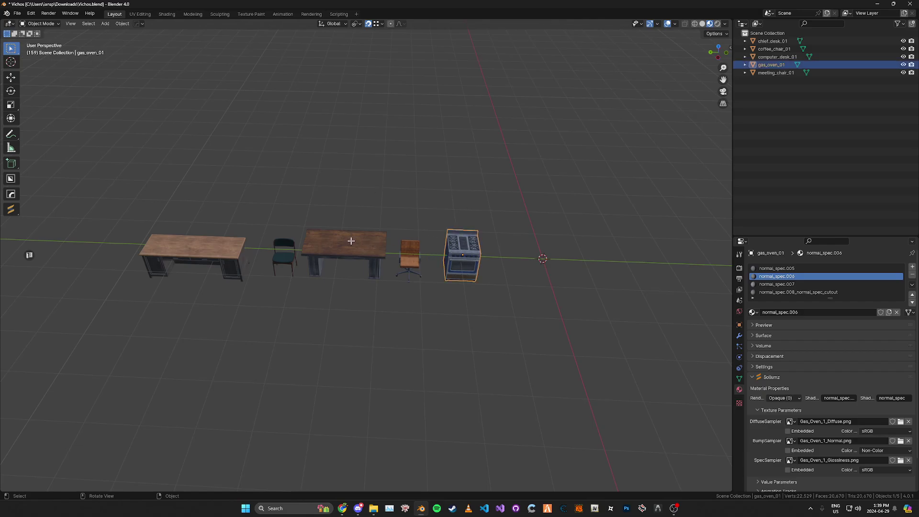
left_click(218, 250, "shift")
left_click(285, 257, "shift")
left_click(363, 253, "shift")
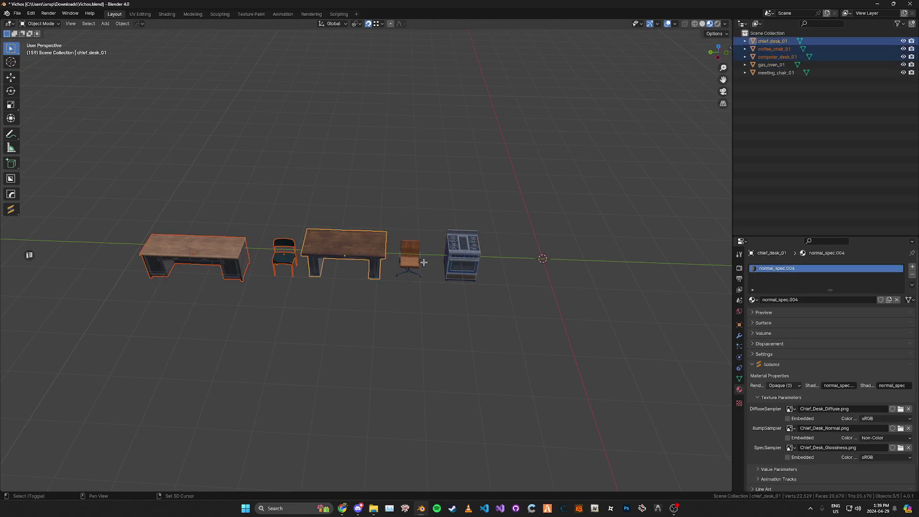
left_click(423, 262, "shift")
left_click(478, 260, "shift")
middle_click_drag(427, 252, 420, 235)
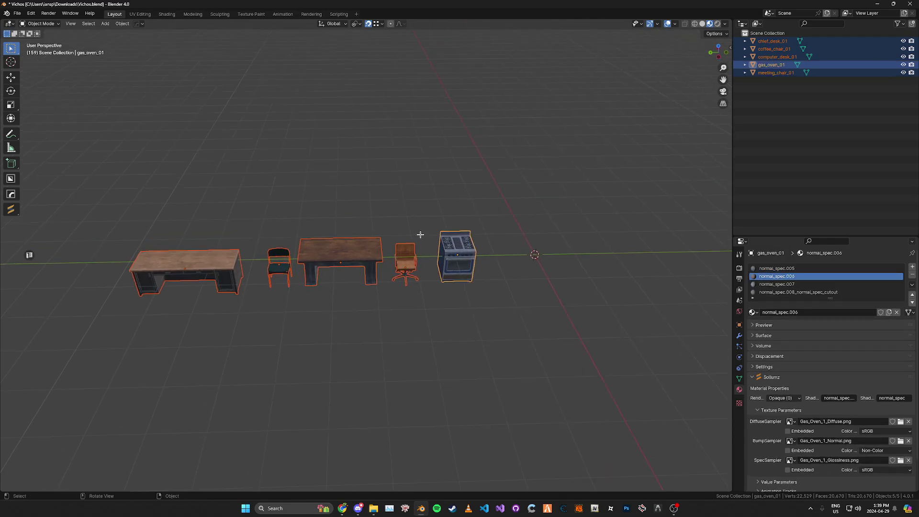
Delete the old texture dictionary, create one from the selection, and rename it ook3d_int_props_a_txd
key("n")
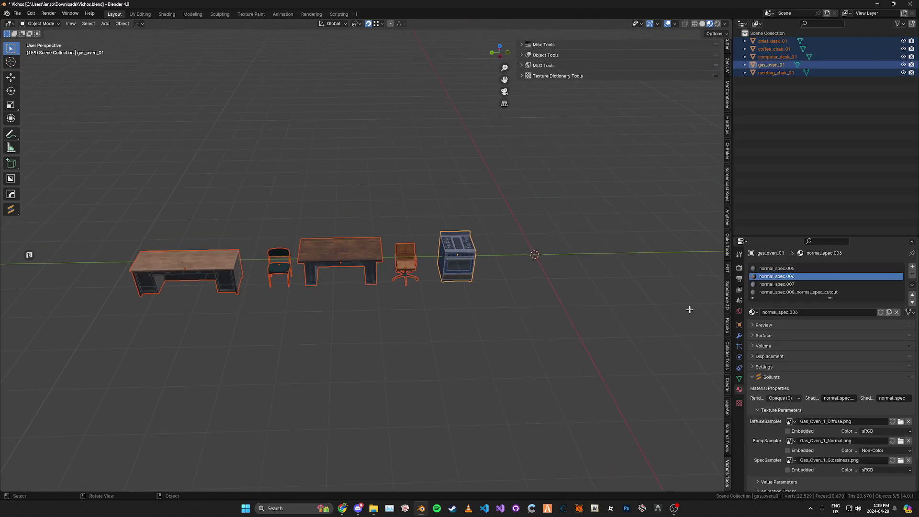
left_click(547, 77)
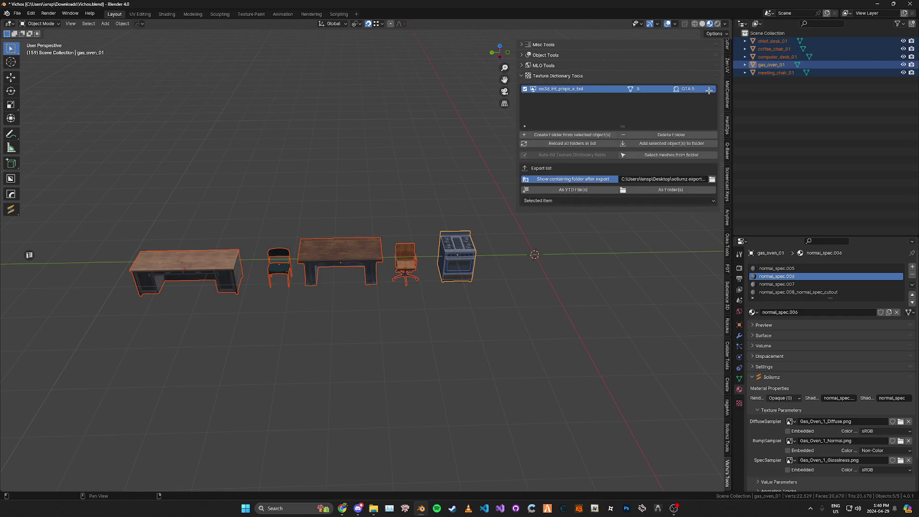
left_click(646, 134)
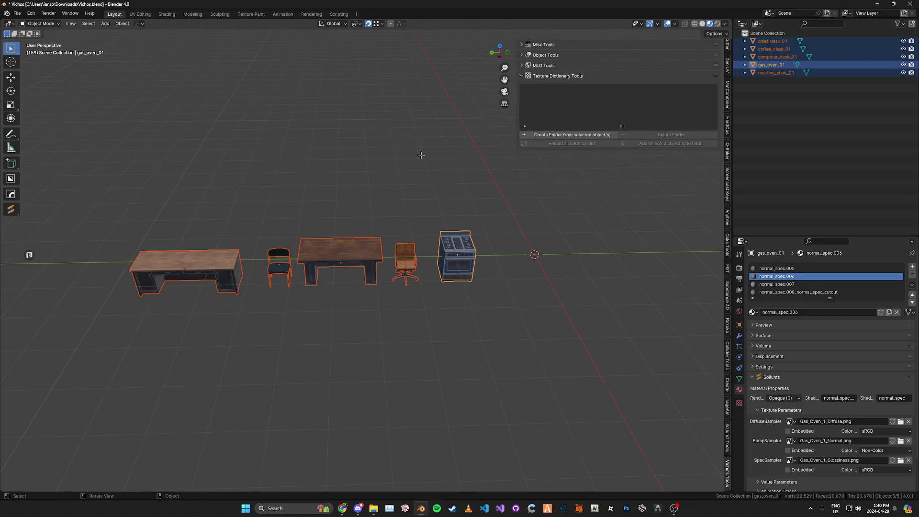
middle_click_drag(421, 154, 385, 144)
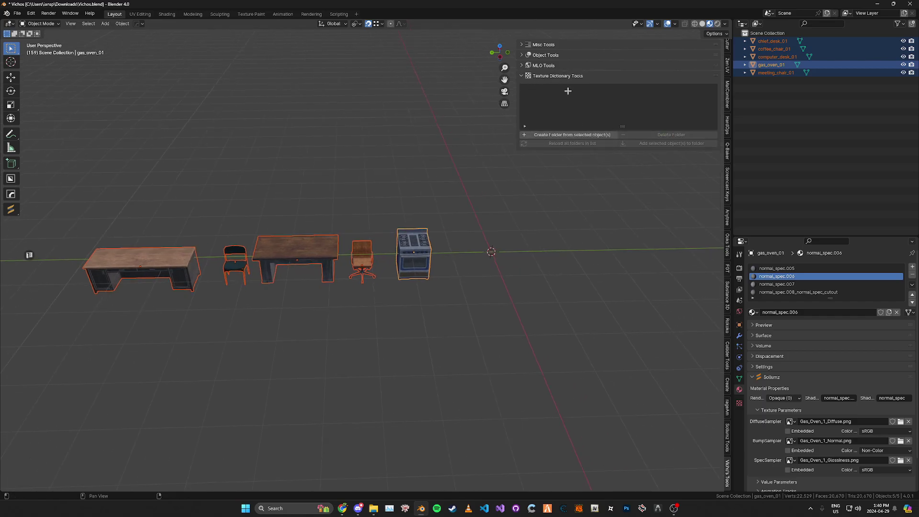
left_click(565, 135)
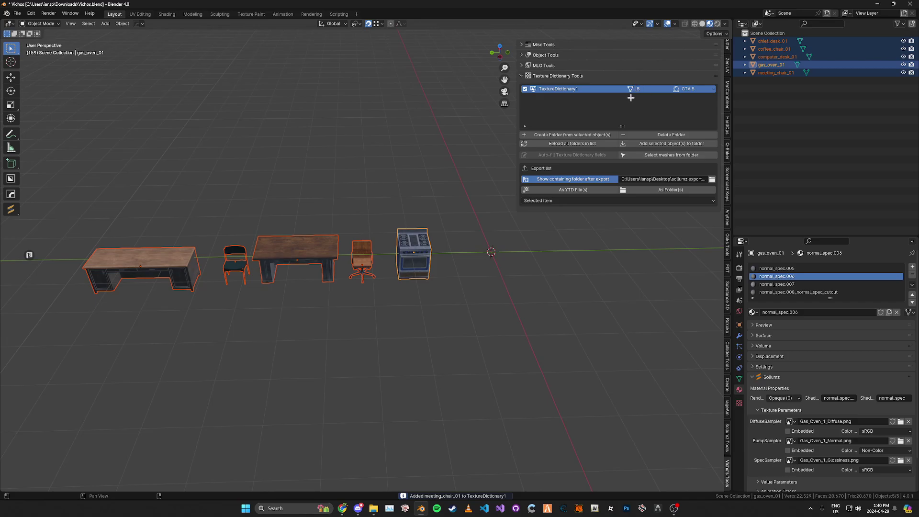
double_click(560, 88)
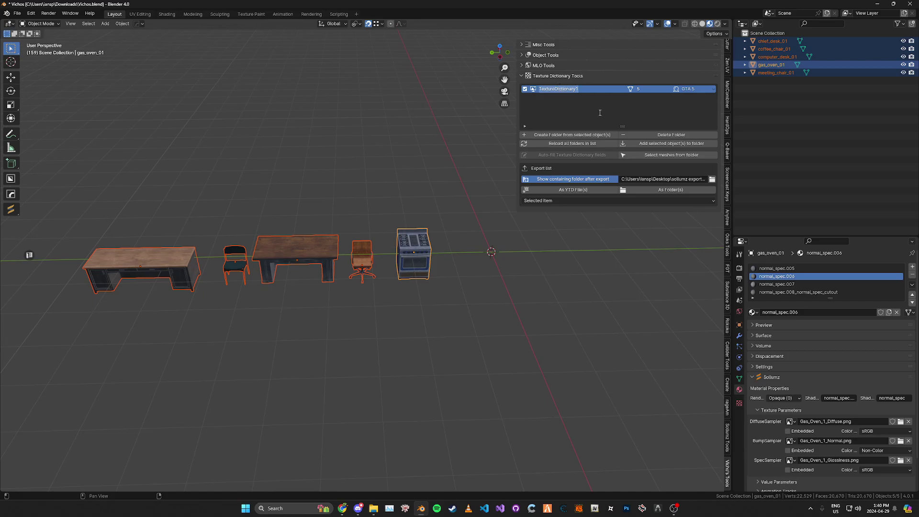
type("ook3d_int_props_a_td")
Set the YTD export path to the sollumz export\Vichos folder
middle_click_drag(548, 123, 447, 123)
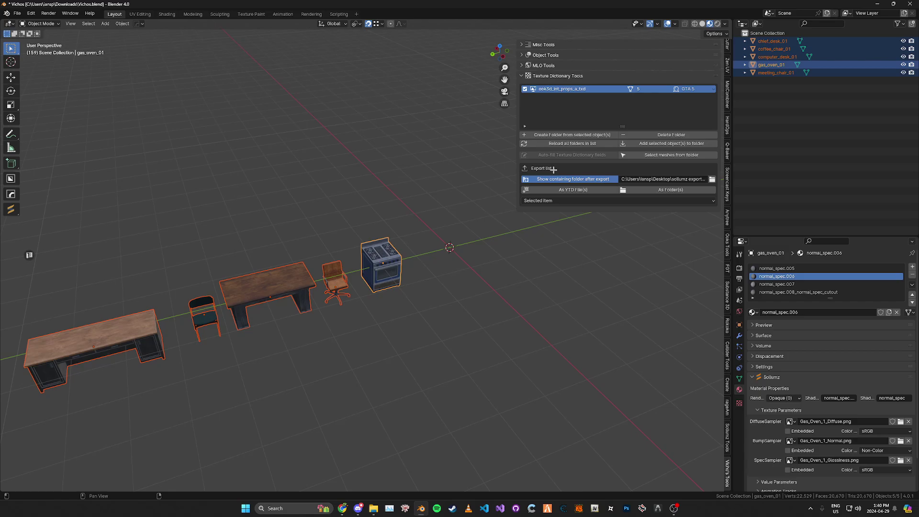
left_click(712, 179)
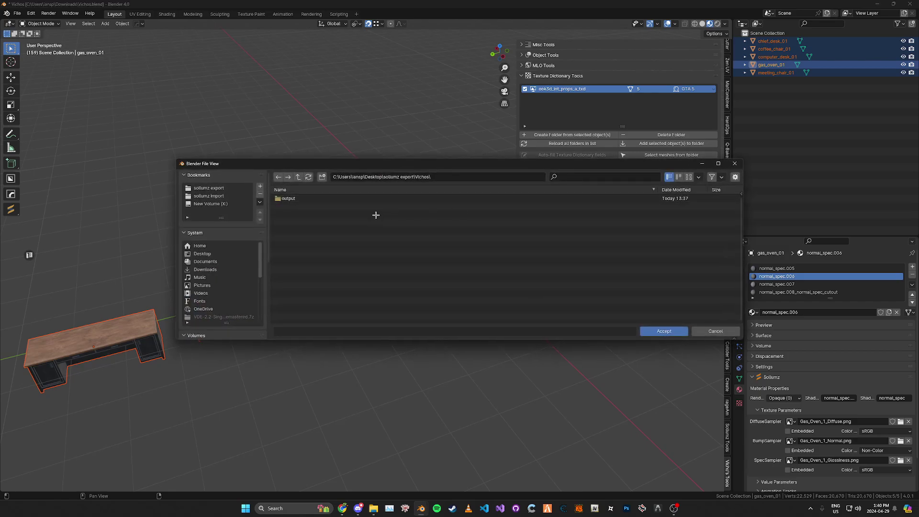
left_click(653, 330)
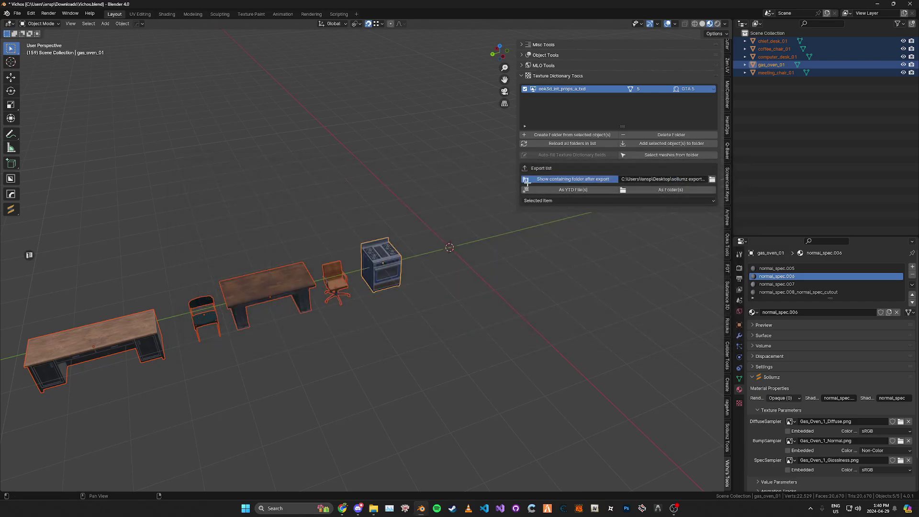
Set the export scope to All and export the texture dictionaries as YTD files
left_click_drag(516, 175, 476, 175)
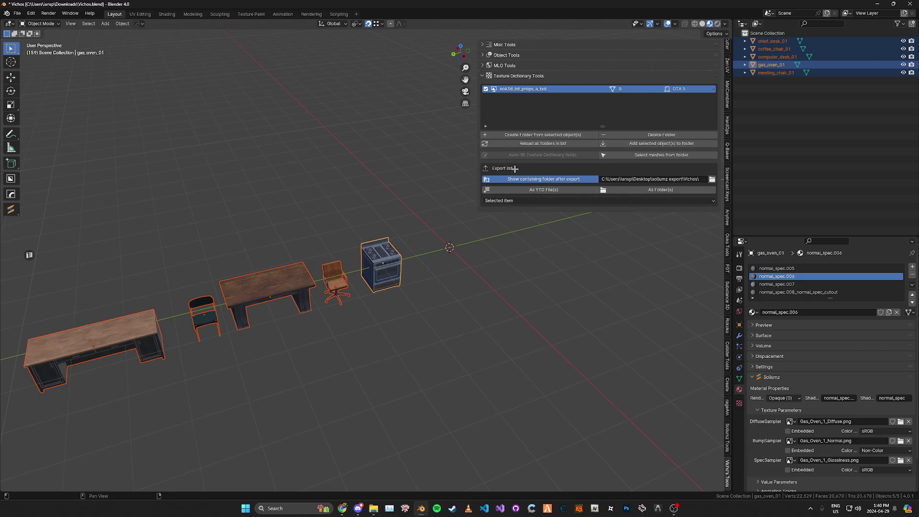
left_click(517, 205)
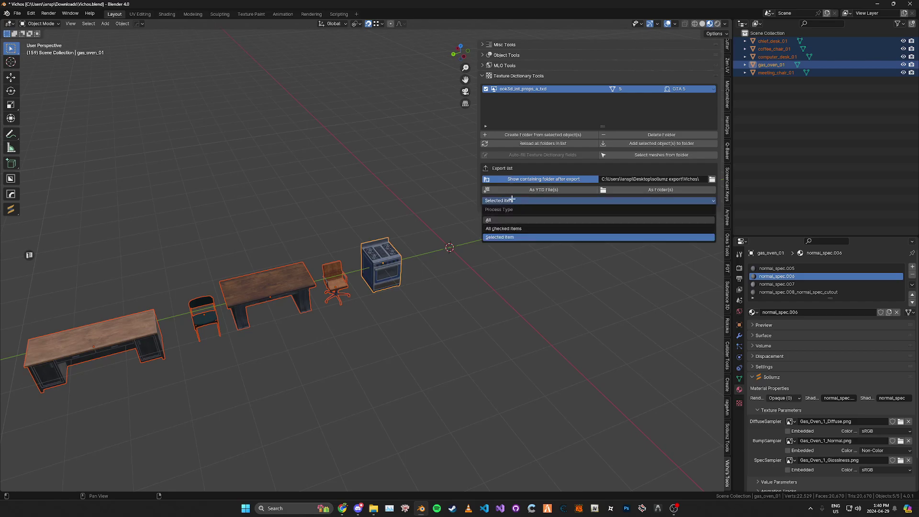
left_click(522, 200)
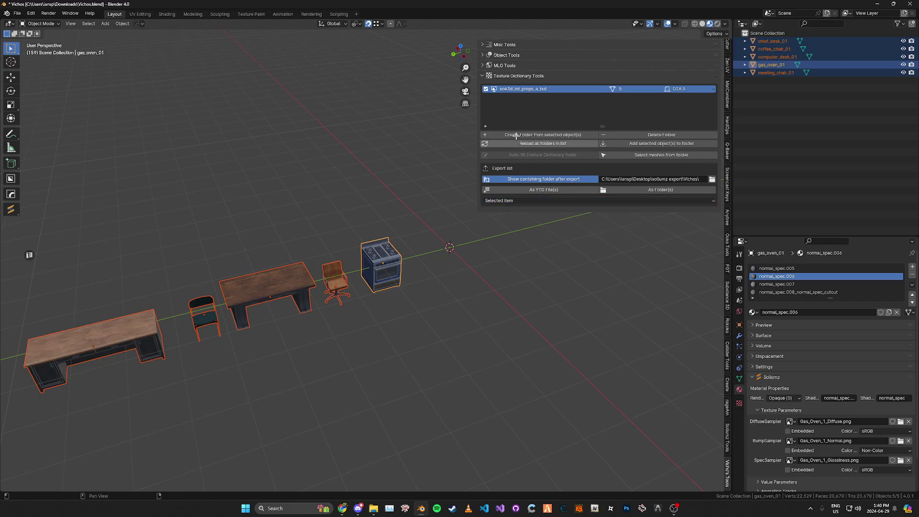
left_click(522, 200)
left_click(520, 220)
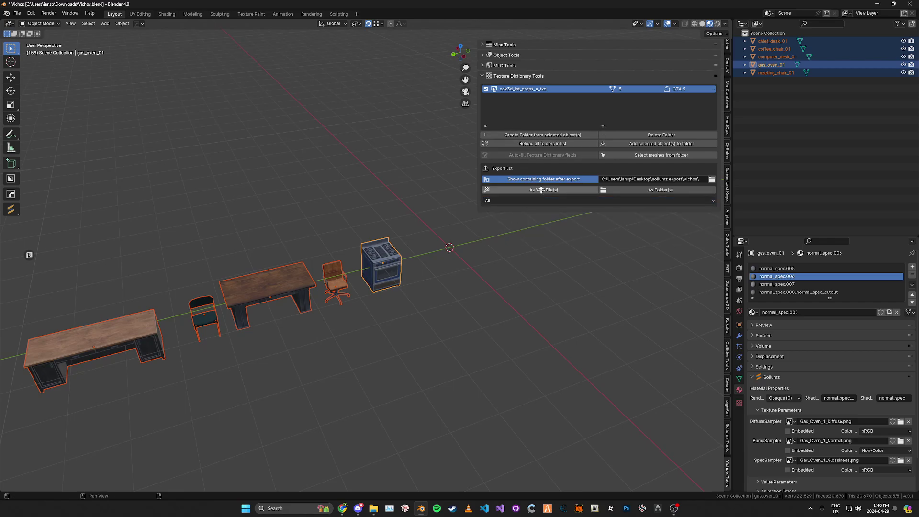
left_click(534, 191)
left_click(539, 191)
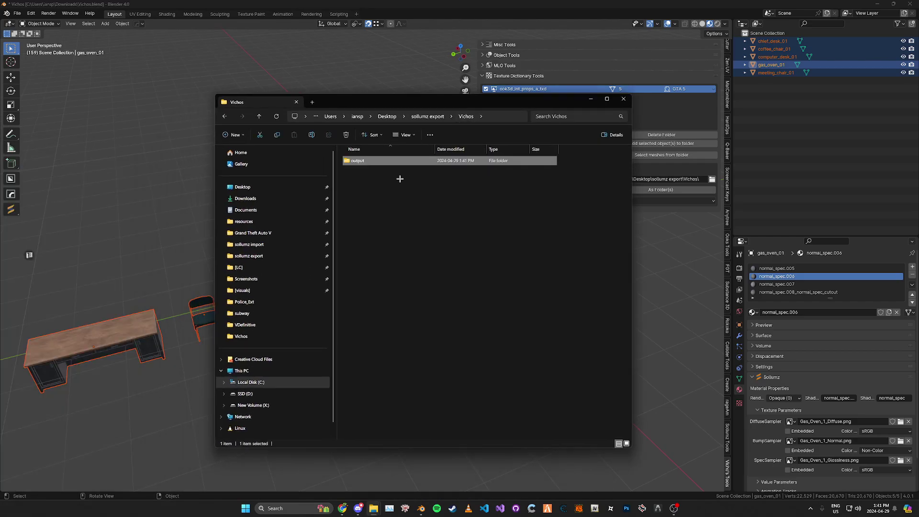
Open the output folder in File Explorer and move its window right
double_click(400, 161)
left_click_drag(399, 102, 453, 101)
left_click_drag(531, 103, 662, 108)
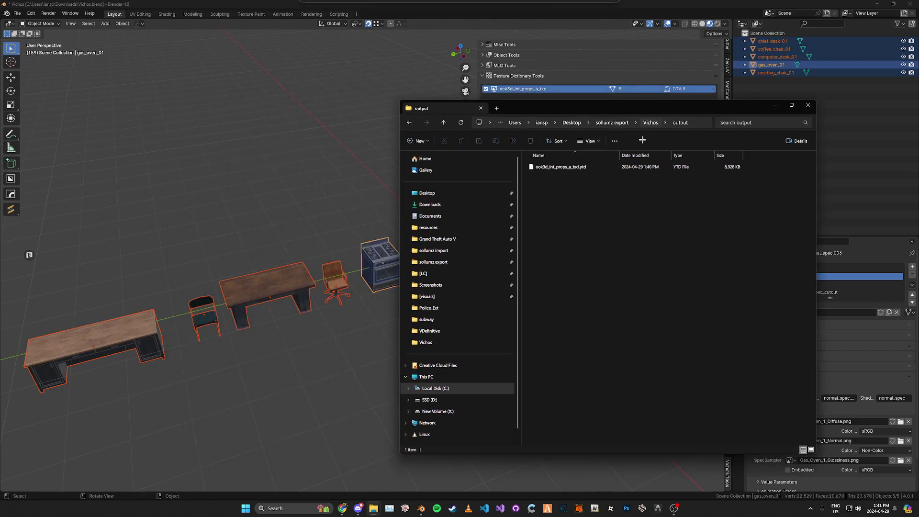
Launch CodeWalker RPF Explorer and drag ook3d_int_props_a_txd.ytd into its file list
right_click(405, 507)
left_click(382, 441)
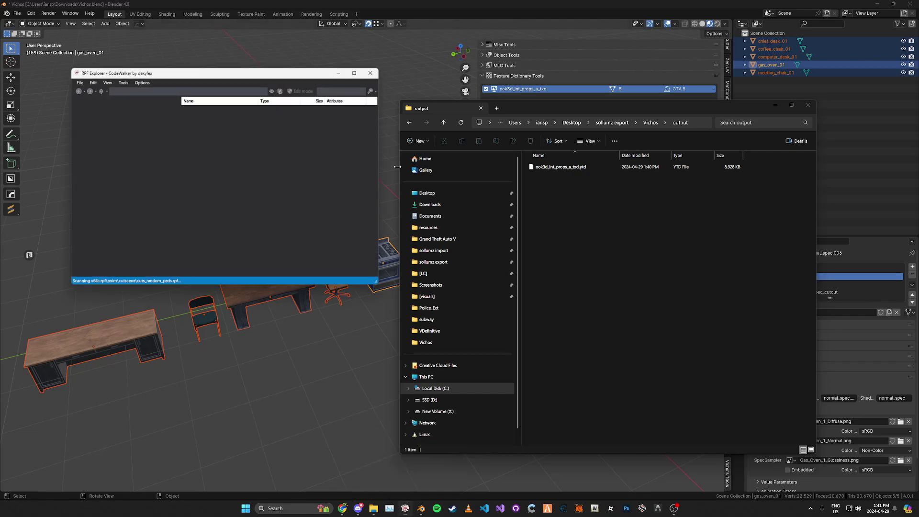
left_click_drag(299, 72, 303, 111)
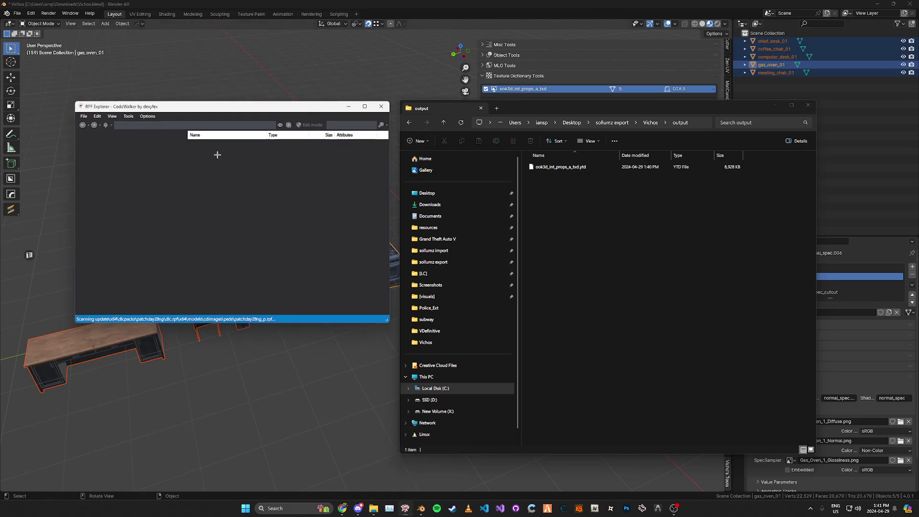
left_click(561, 165)
left_click_drag(562, 165, 290, 241)
left_click(775, 105)
Select all five props in the outliner and bring up the Sollumz sidebar tools
left_click(417, 108)
middle_click_drag(417, 108, 418, 197)
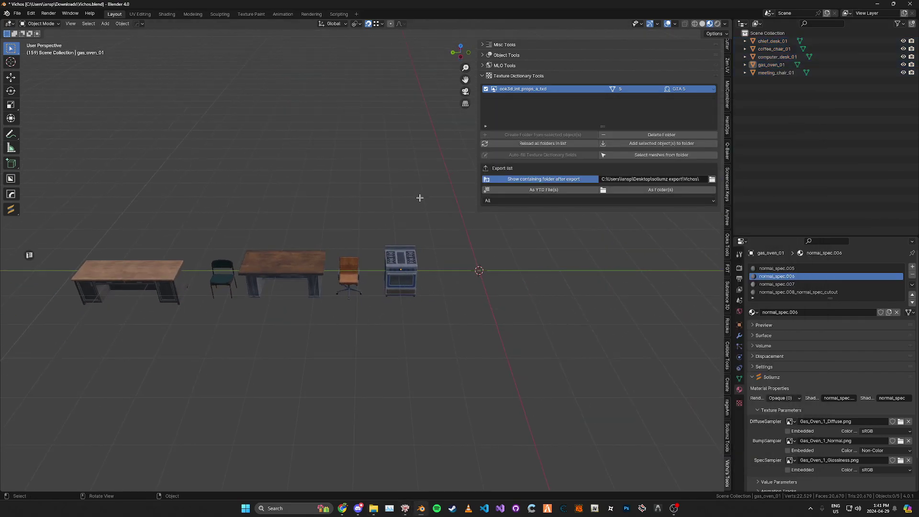
key("n")
left_click(774, 49)
left_click(772, 41)
left_click(775, 73, "shift")
key("n")
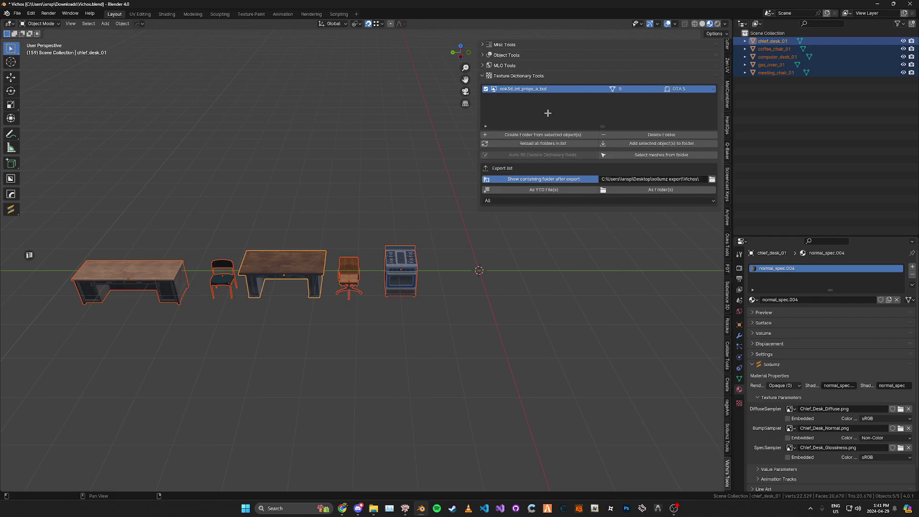
left_click(727, 431)
scroll(721, 430, "down", 3)
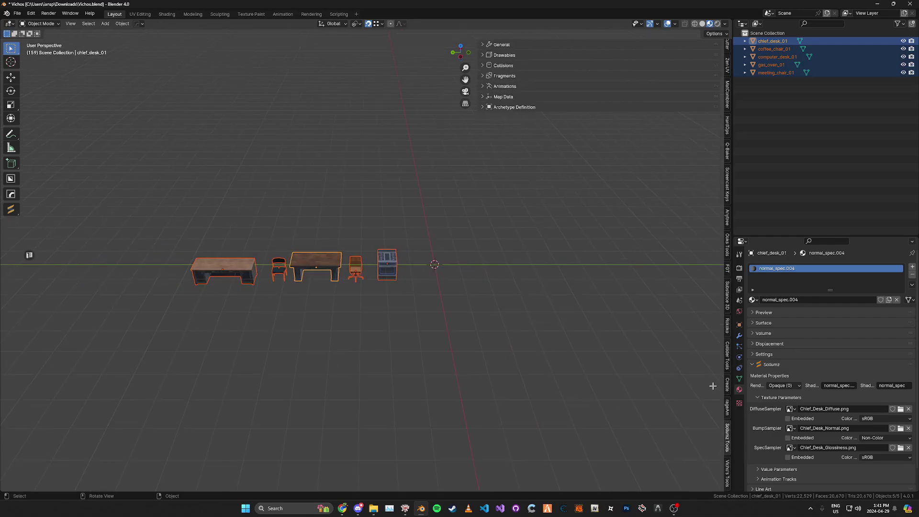
Convert only chief_desk_01 to a drawable, then undo that conversion
left_click(505, 55)
left_click(515, 65)
left_click(515, 64)
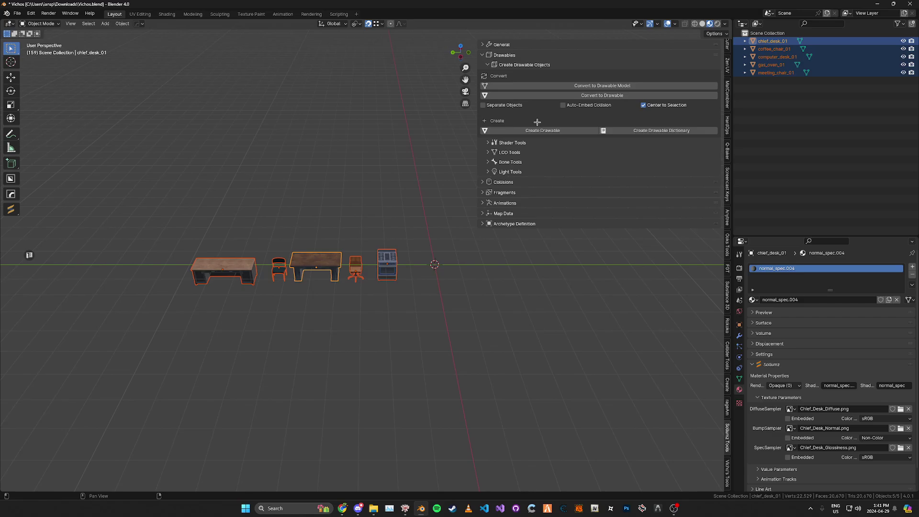
key("n")
key("n")
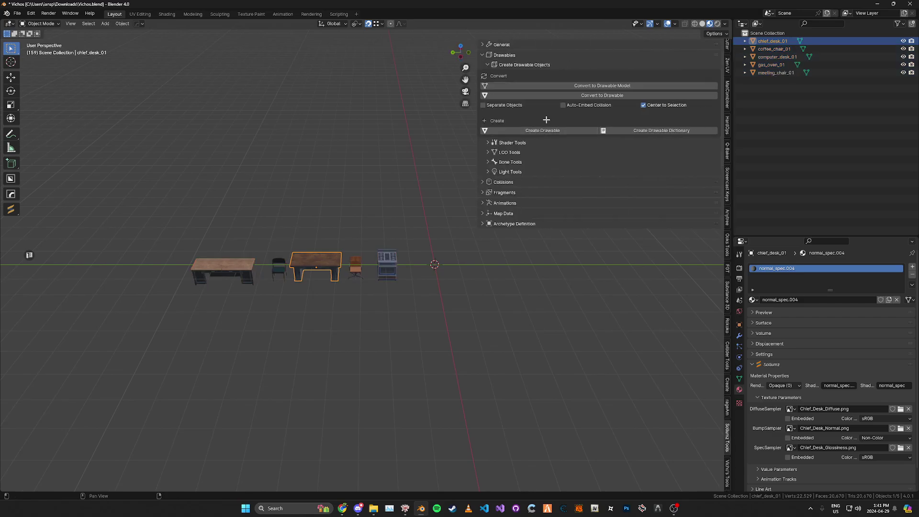
left_click(552, 96)
Select all five props and convert them into separate Sollumz drawables
key("n")
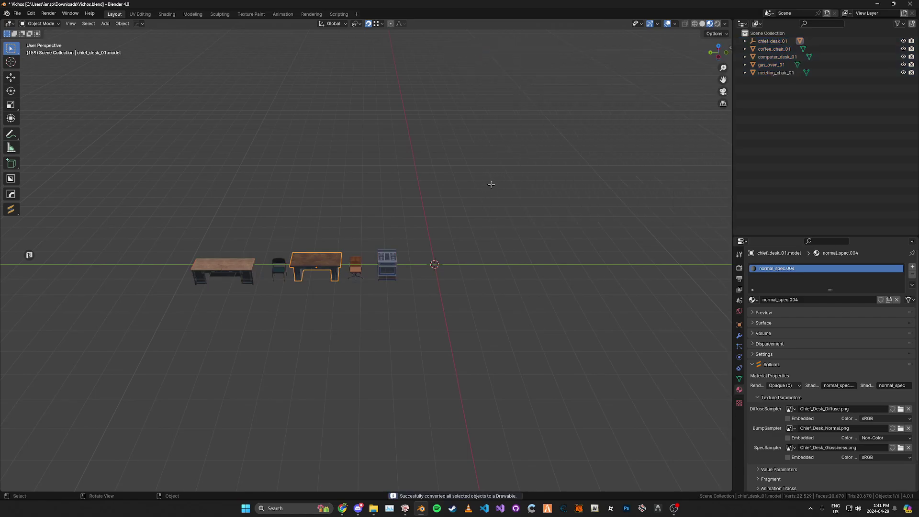
key("ctrl+z")
key("n")
key("a")
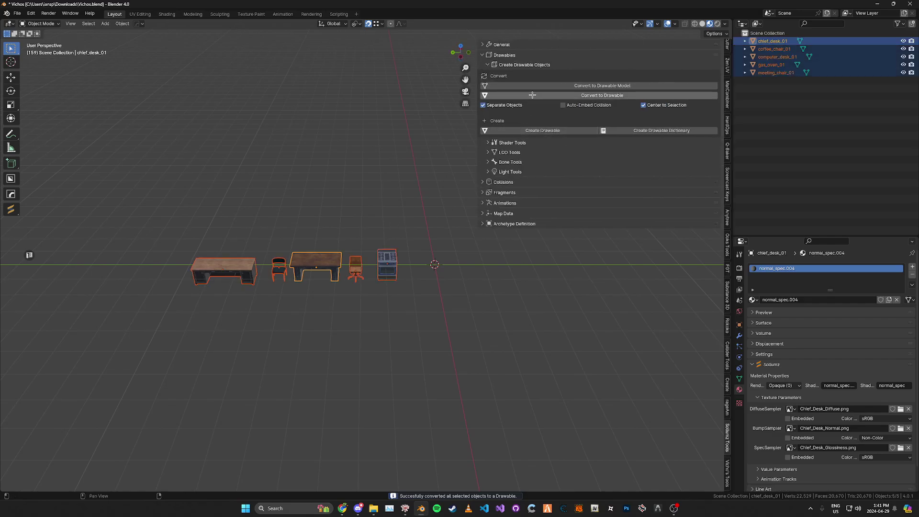
left_click(527, 96)
Add a new YTYP under Archetype Definition and name it ook3d_int_props
key("n")
scroll(427, 176, "up", 4)
key("n")
left_click(514, 59)
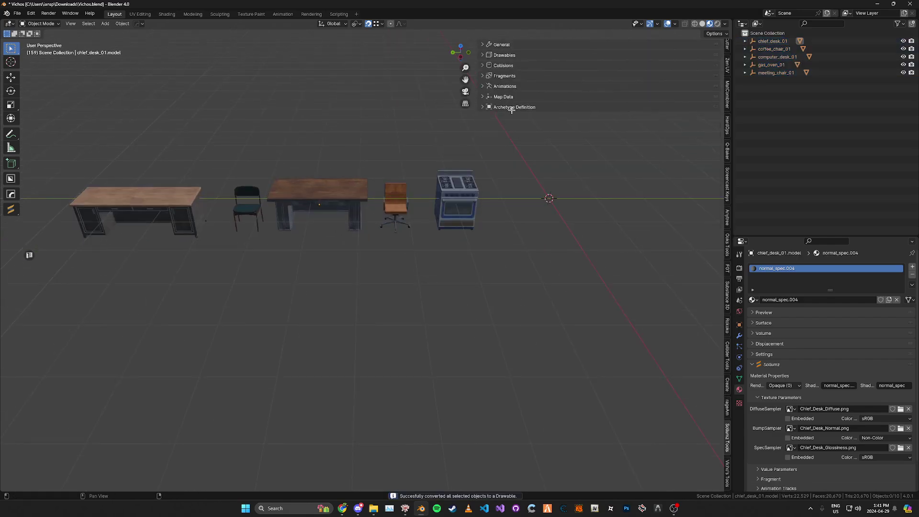
left_click(513, 107)
left_click(714, 128)
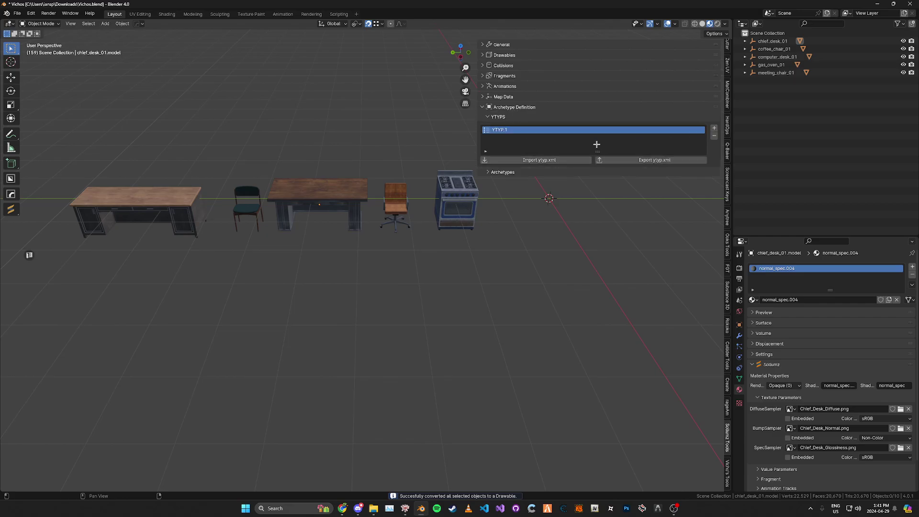
double_click(572, 130)
type("ook3d_int_props")
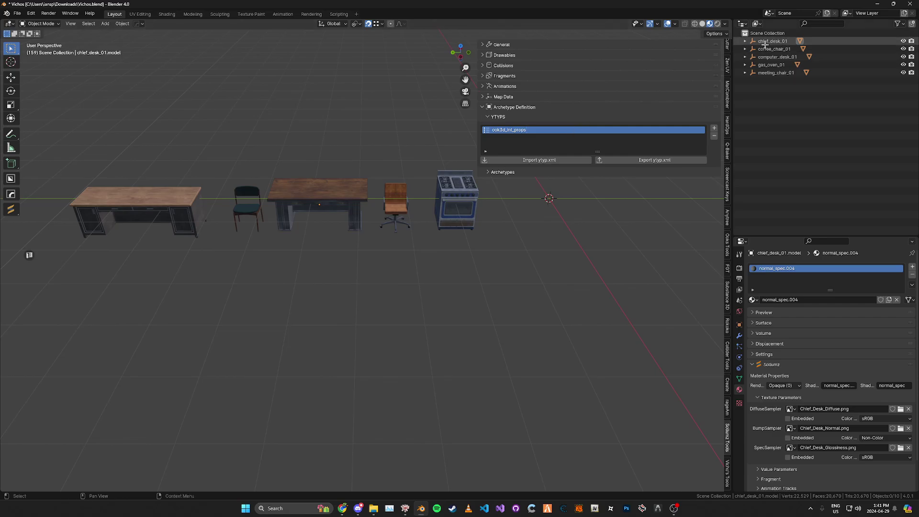
Auto-create Base archetypes for all five selected props in the YTYP
left_click(772, 41)
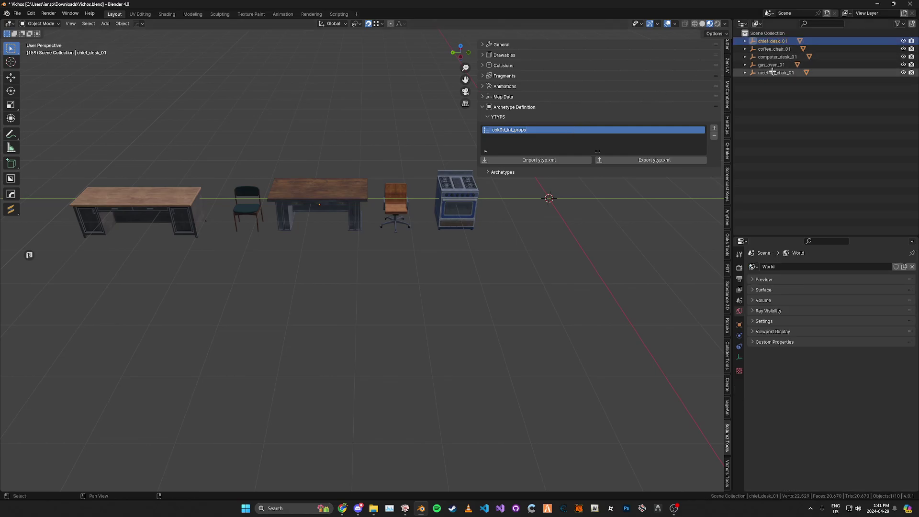
left_click(776, 72, "shift")
left_click(503, 172)
left_click(542, 215)
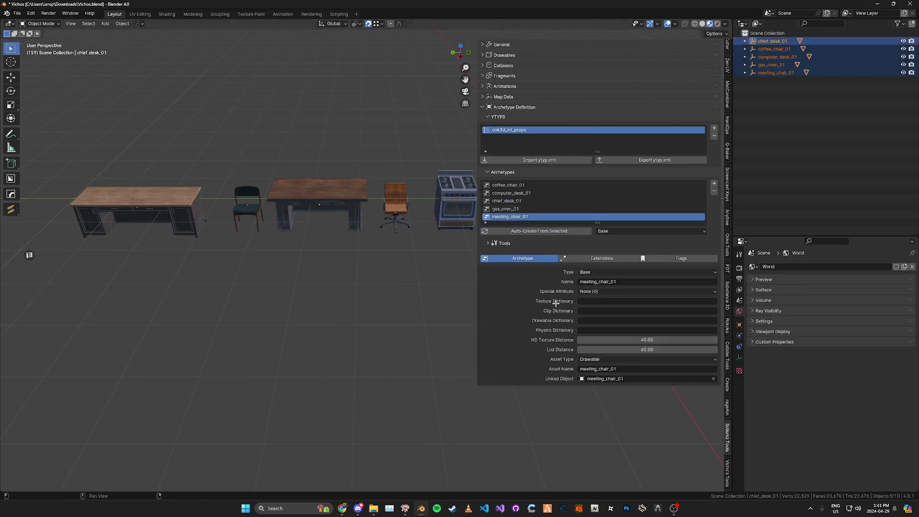
left_click(594, 302)
Select the texture folder's meshes and auto-fill every archetype's texture dictionary with ook3d_int_props_a_txd
left_click(726, 469)
left_click(516, 77)
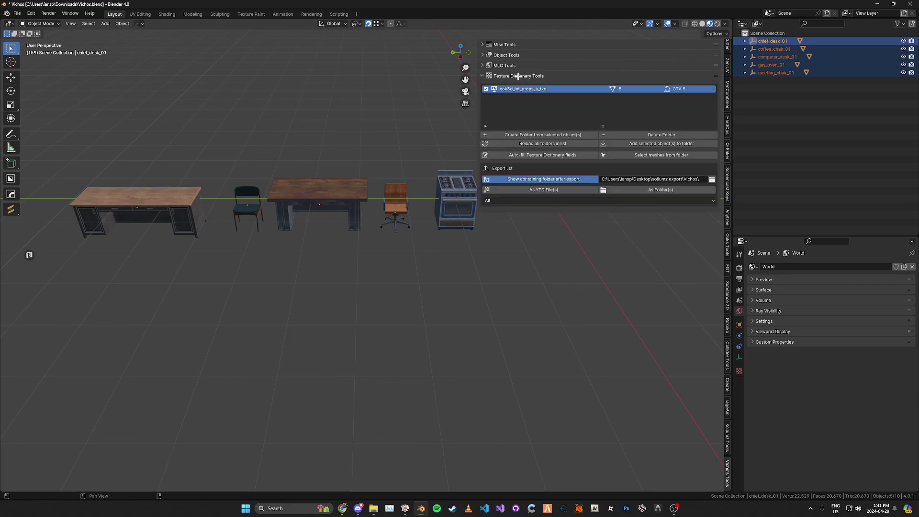
left_click(577, 265)
middle_click_drag(576, 249, 447, 328)
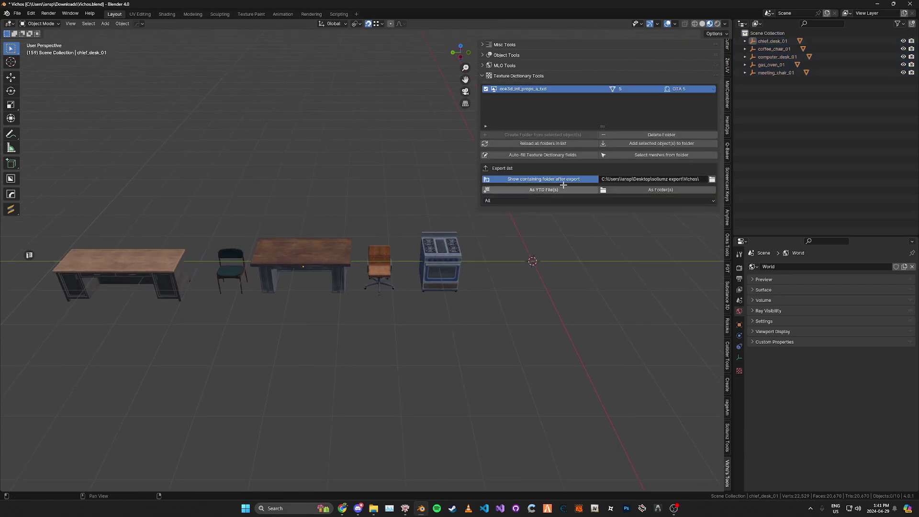
left_click(660, 155)
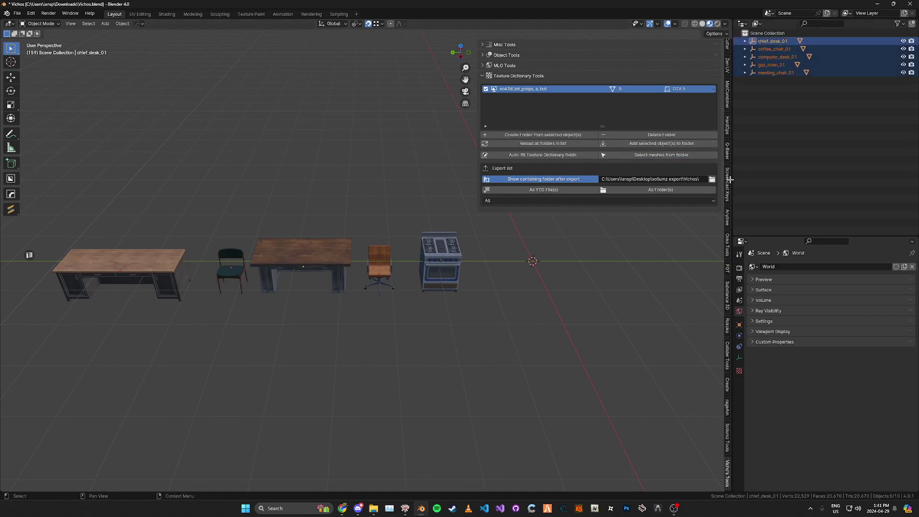
left_click(558, 155)
left_click(727, 437)
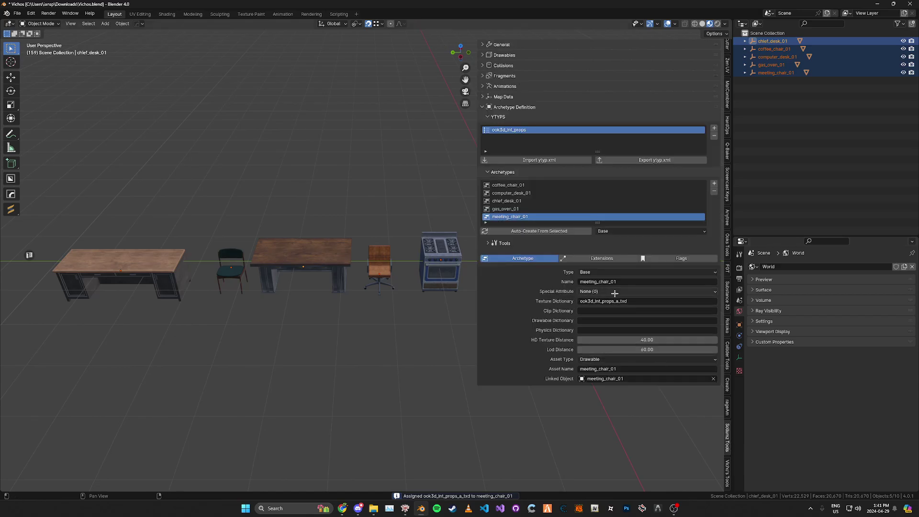
Export ook3d_int_props.ytyp.xml into the sollumz export\Vichos folder
left_click(654, 160)
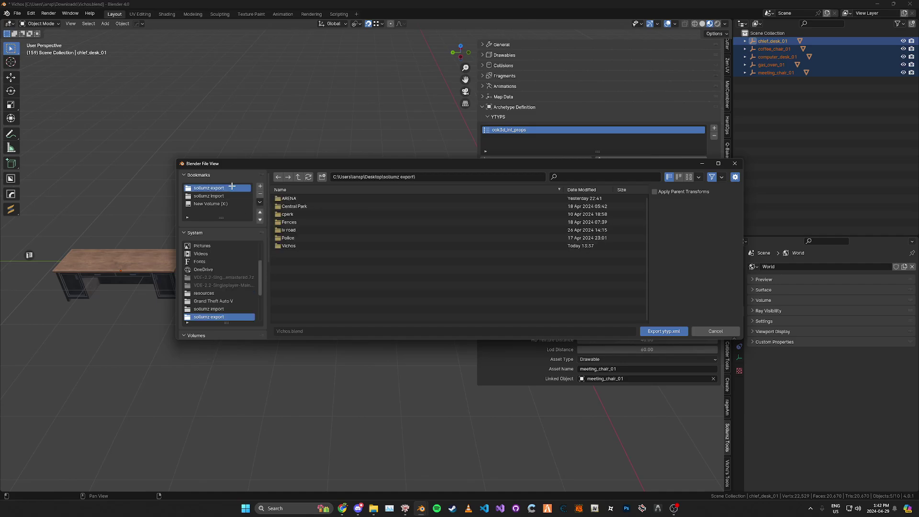
double_click(310, 245)
left_click(646, 330)
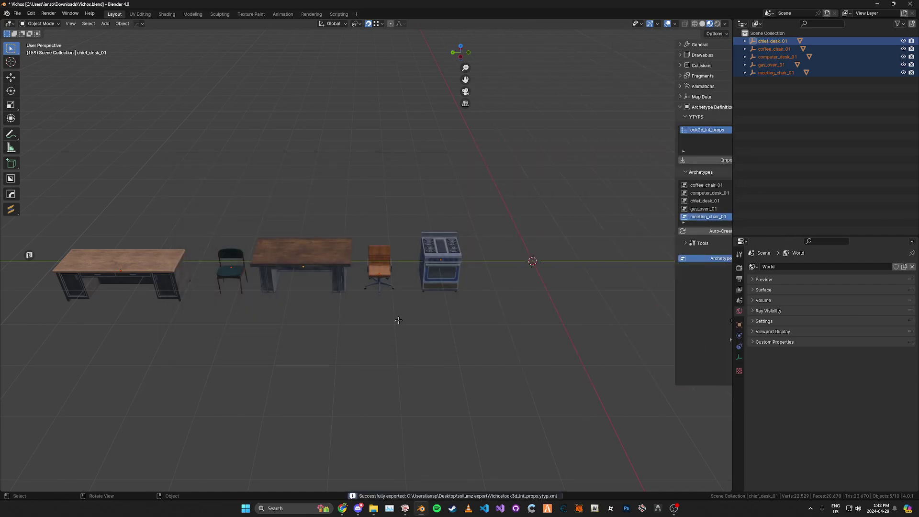
Export the five drawables as Codewalker XML into the Vichos folder
key("n")
right_click(536, 220)
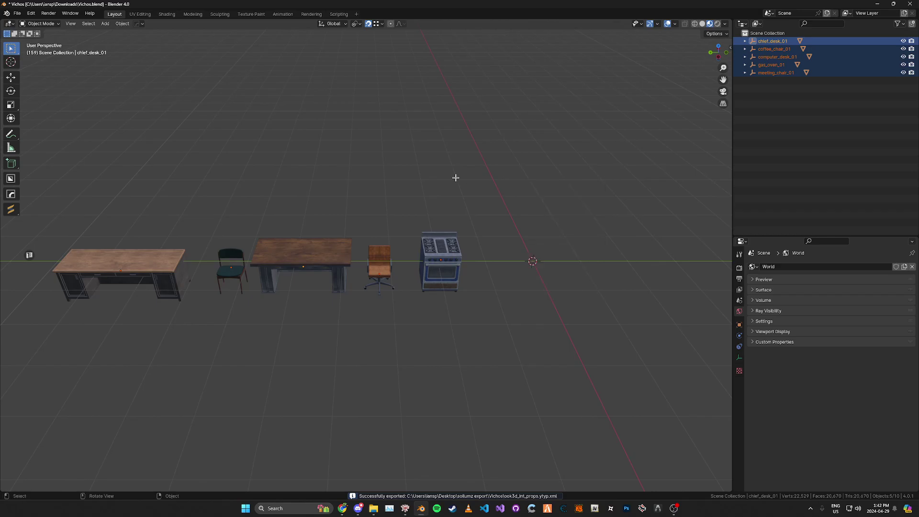
left_click(534, 176)
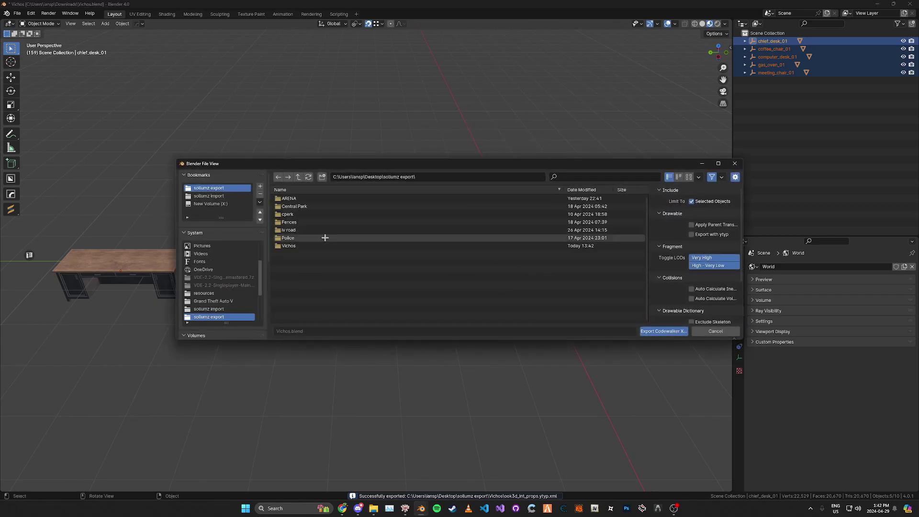
double_click(324, 244)
left_click(664, 331)
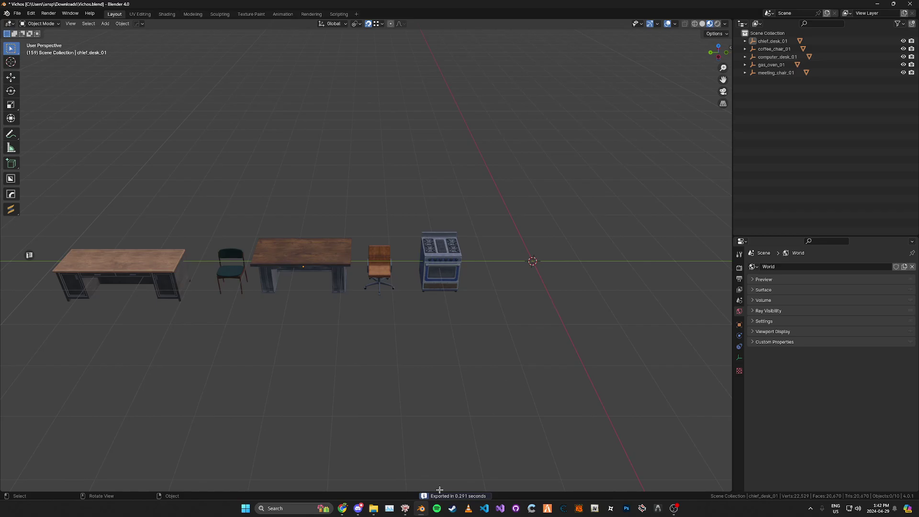
left_click(405, 508)
Add the seven exported files into 3dmods.rpf in RPF Explorer
left_click_drag(306, 104, 528, 105)
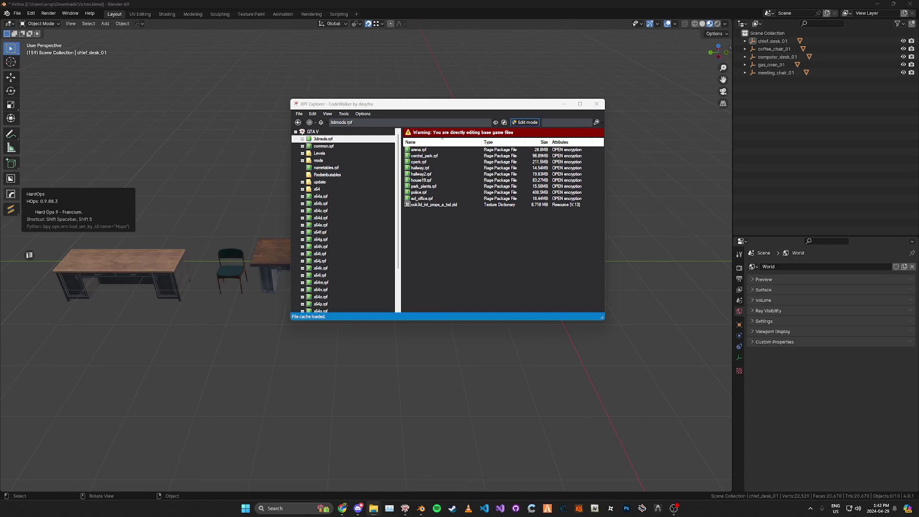
left_click_drag(481, 254, 475, 251)
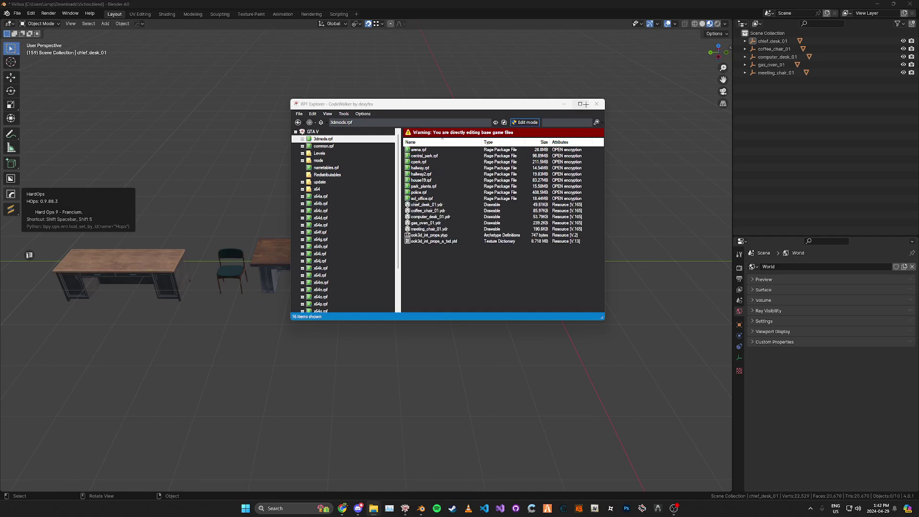
left_click(426, 437)
Reopen RPF Explorer, open 3dmods.rpf and preview computer_desk_01.ydr
right_click(406, 511)
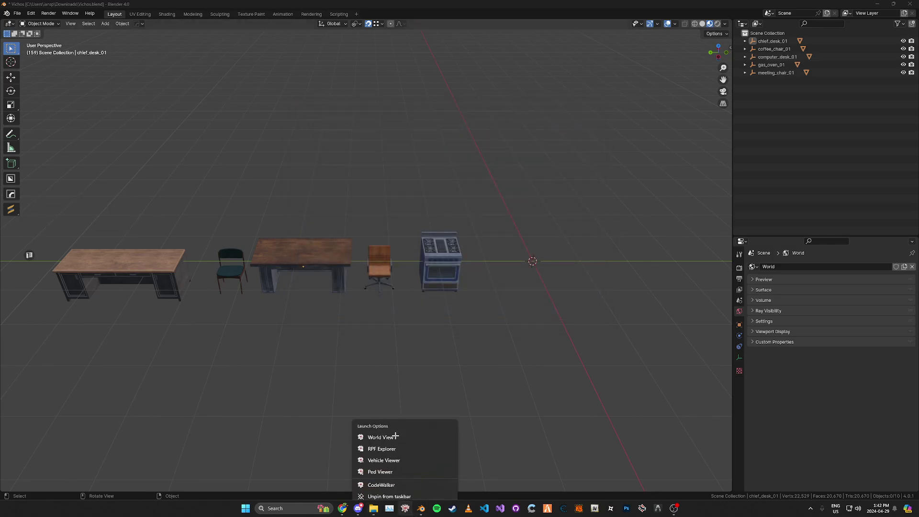
left_click(446, 440)
left_click_drag(274, 83, 464, 160)
double_click(430, 207)
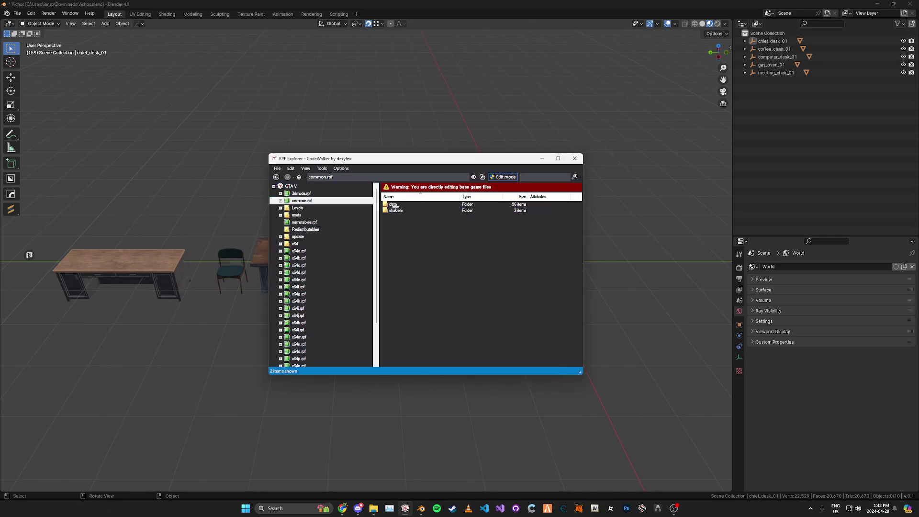
left_click(428, 271)
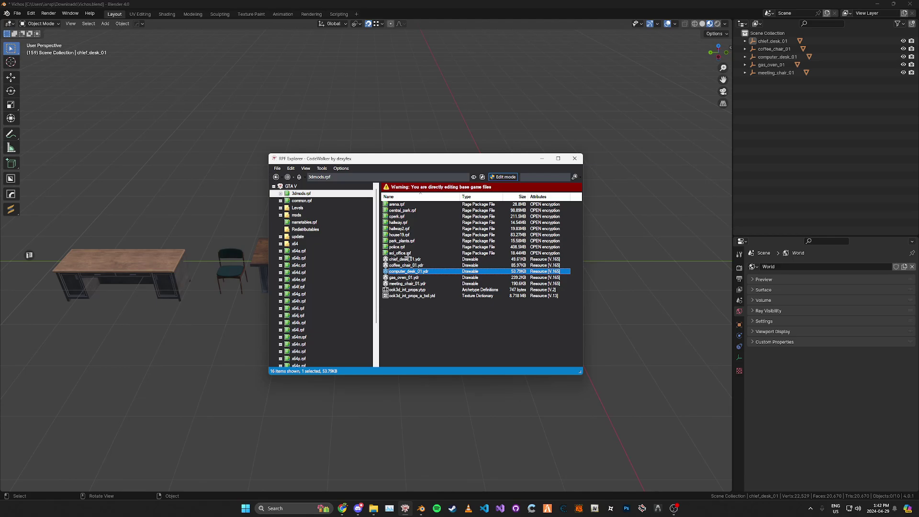
key("Return")
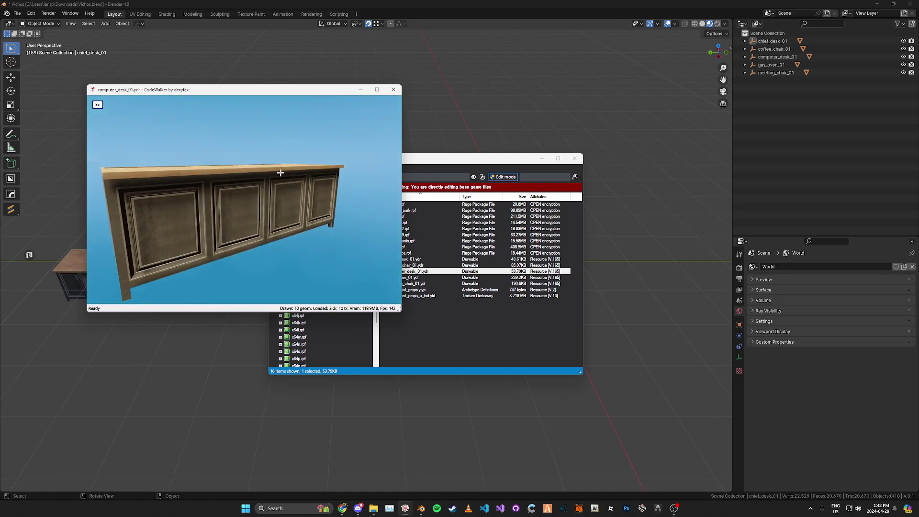
Preview chief_desk_01.ydr and gas_oven_01.ydr textured, closing each preview
left_click(393, 89)
double_click(431, 259)
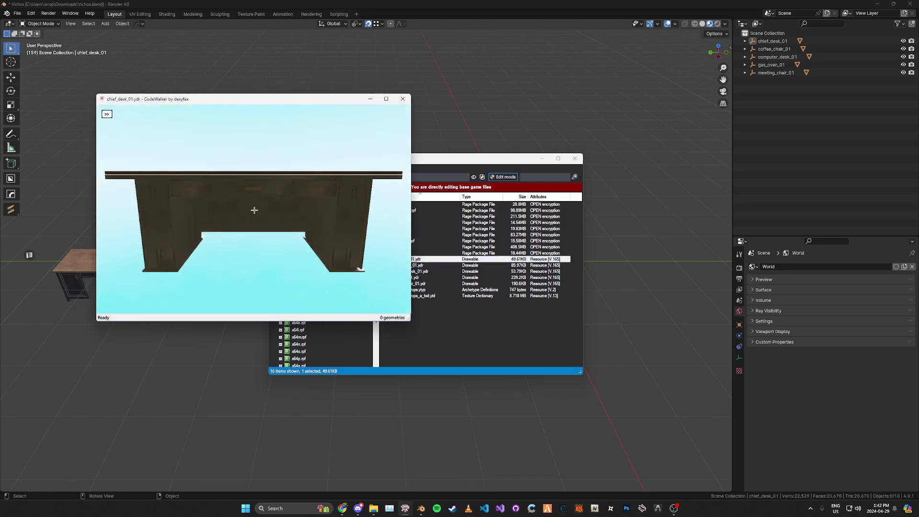
left_click(403, 99)
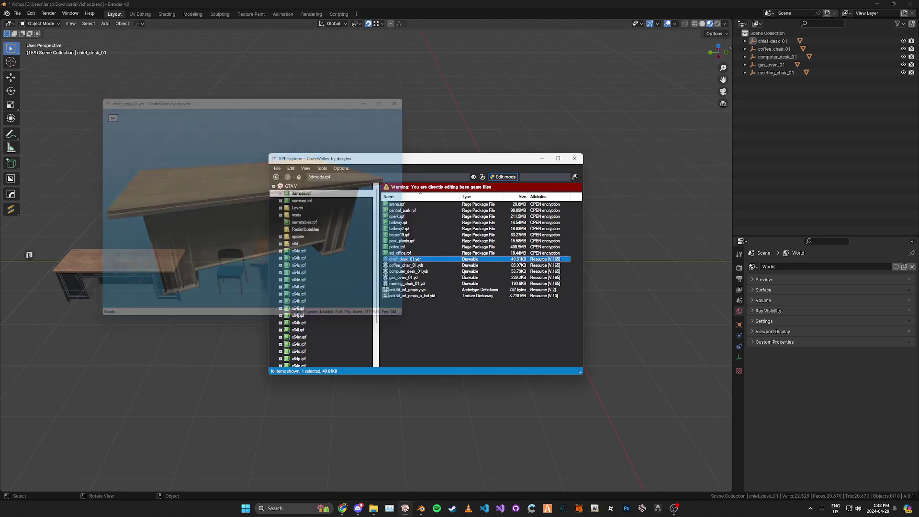
left_click(515, 278)
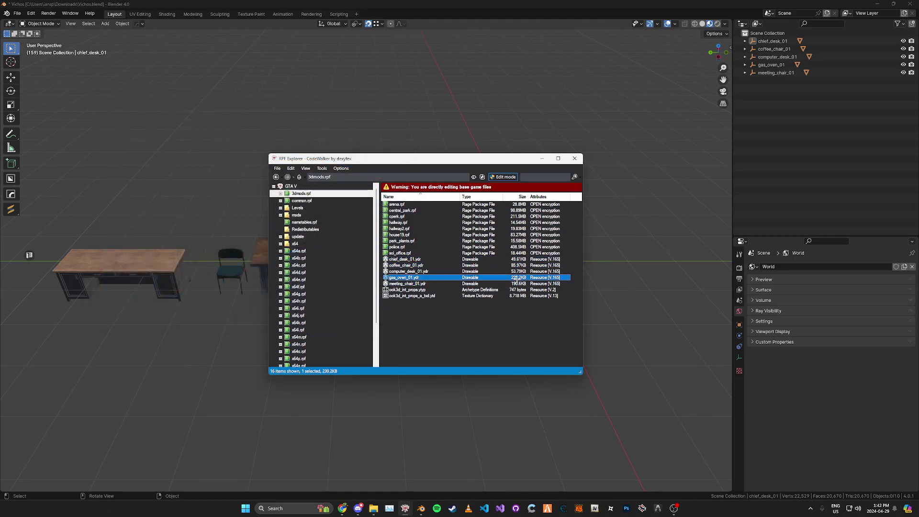
double_click(515, 279)
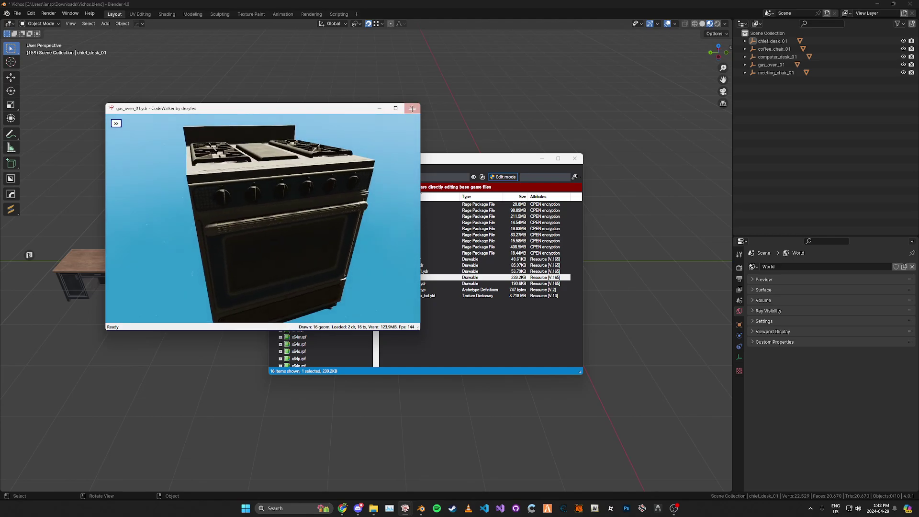
left_click(412, 109)
Close the archive explorer, collapse Archetype Definition and switch the side panel to Vicho's Tools
left_click(542, 159)
key("n")
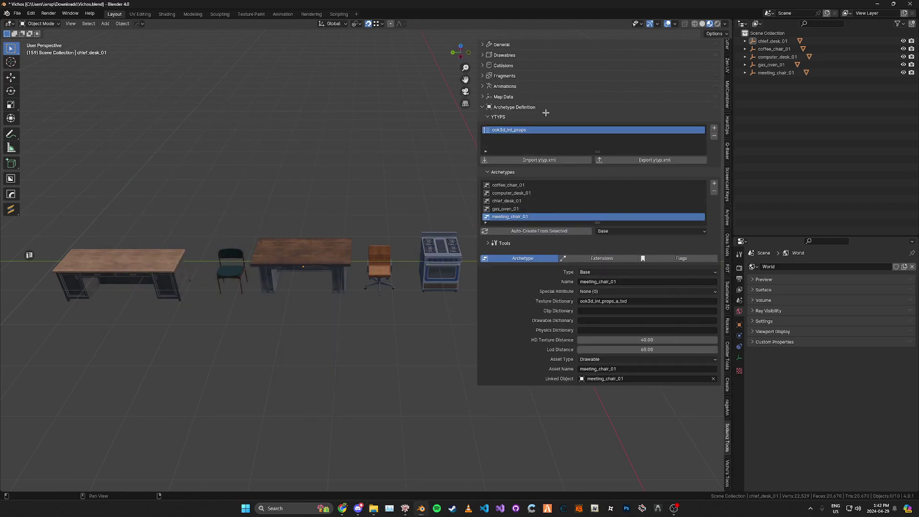
left_click(546, 109)
left_click(727, 474)
Expand Texture Dictionary Tools to list the ook3d_int_props_a_txd folder holding all five props
left_click(523, 75)
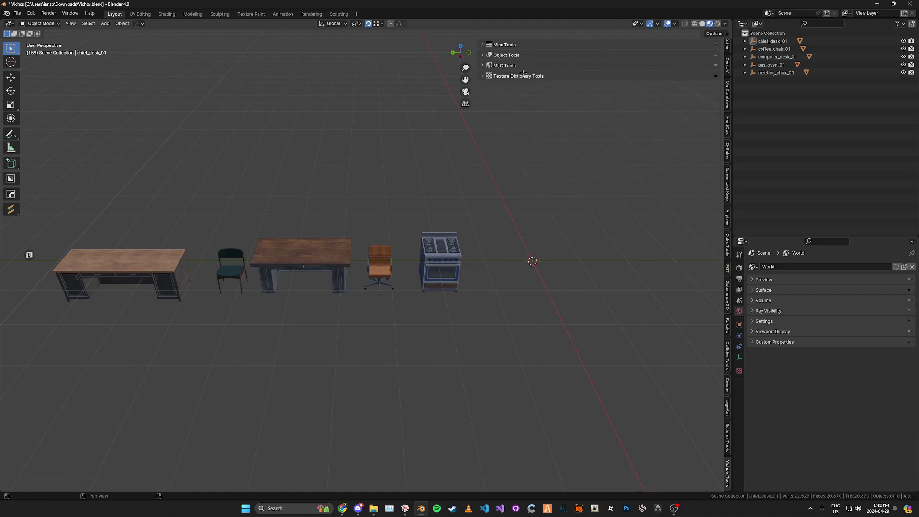
left_click(510, 56)
left_click(507, 56)
left_click(504, 56)
left_click(505, 56)
left_click(505, 57)
left_click(504, 58)
left_click(513, 76)
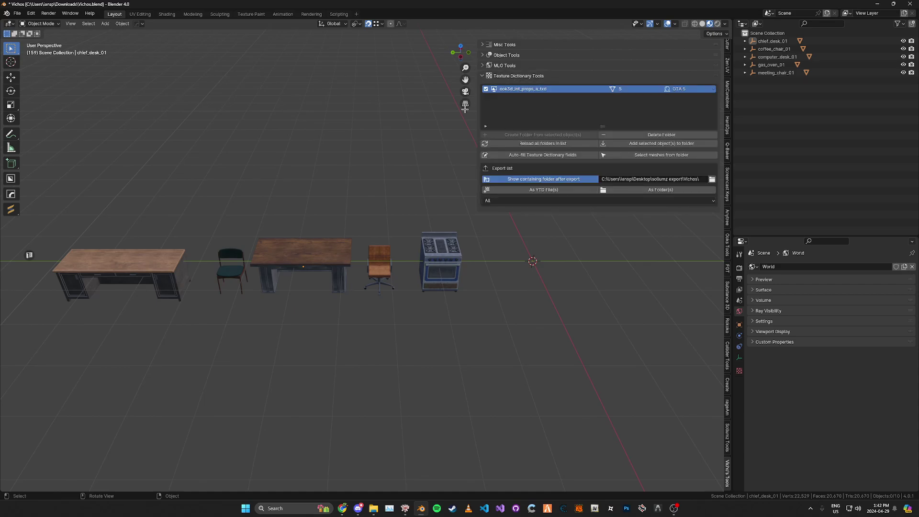